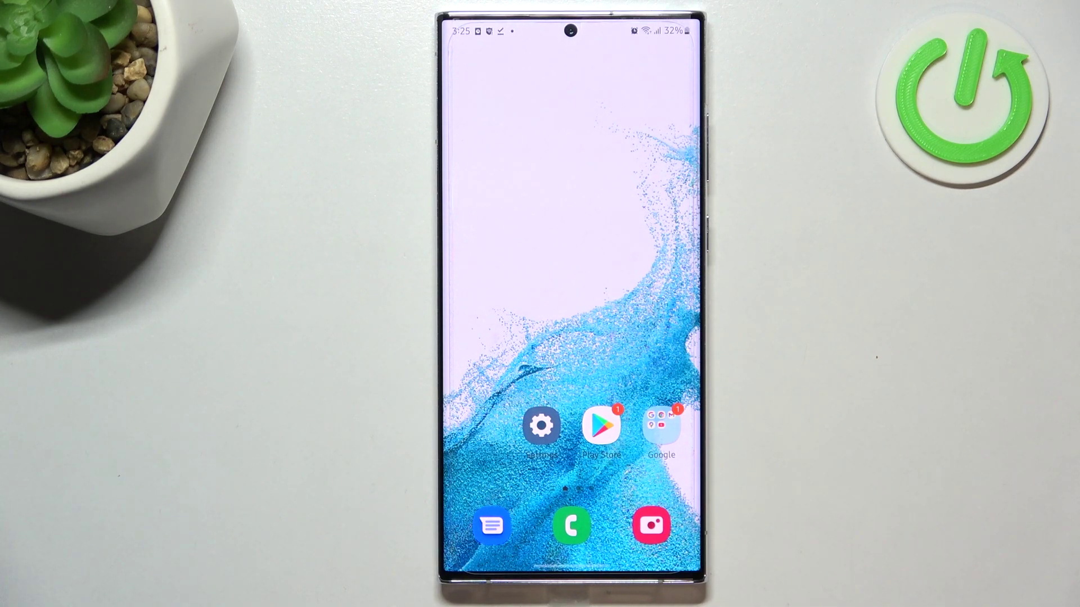
# Step: Launch Chrome from the Google apps folder on the home screen
pyautogui.click(661, 427)
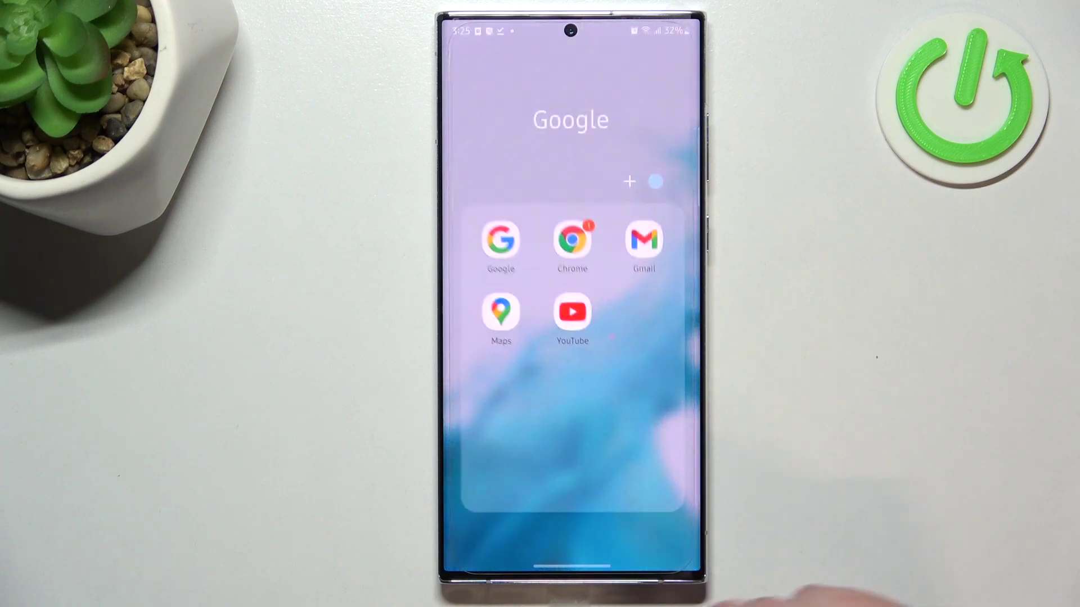
pyautogui.click(572, 237)
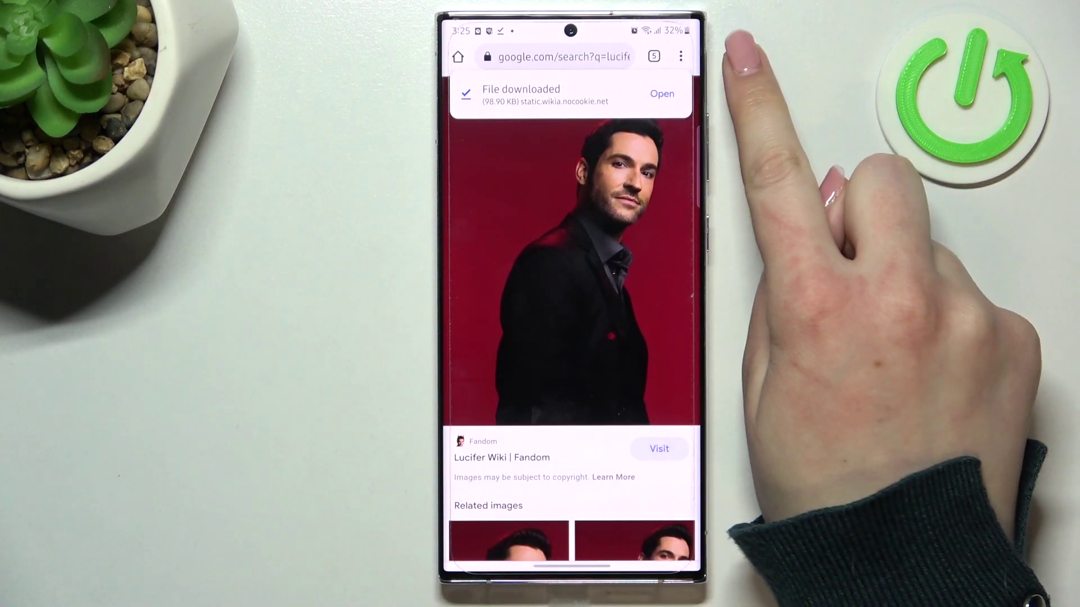
# Step: Open History and delete the Epic Games' Fortnite and Fortnite Mobile on Android entries
pyautogui.click(681, 55)
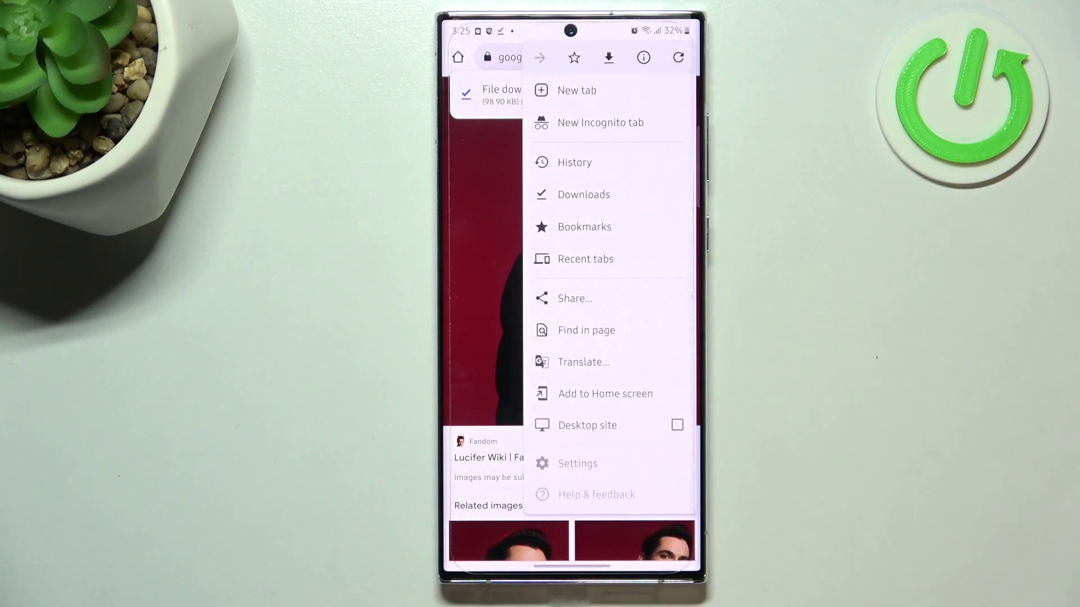
pyautogui.click(575, 163)
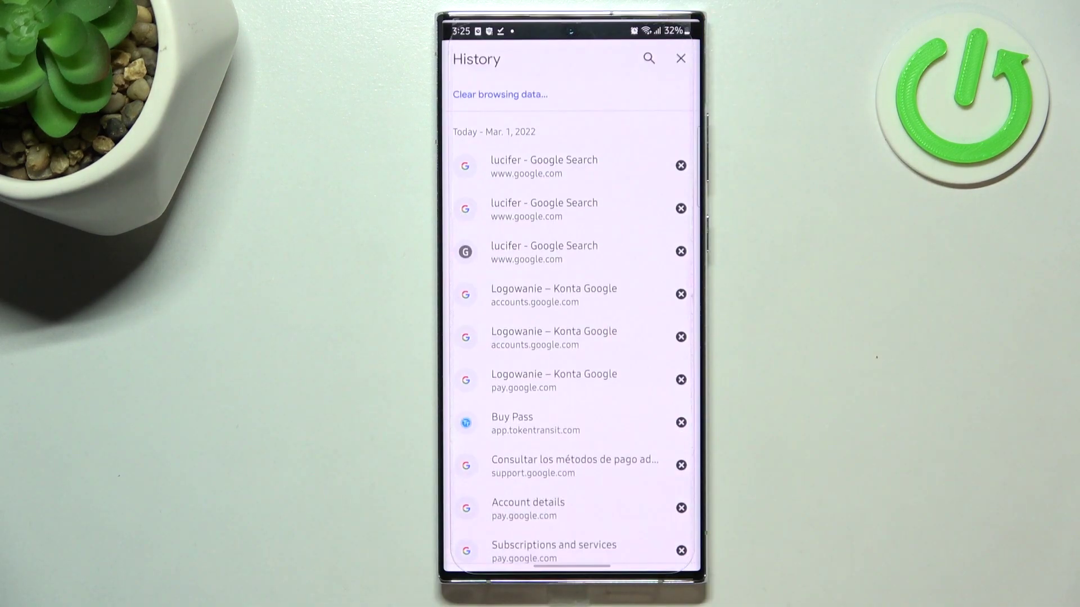
pyautogui.scroll(-10, 574, 338)
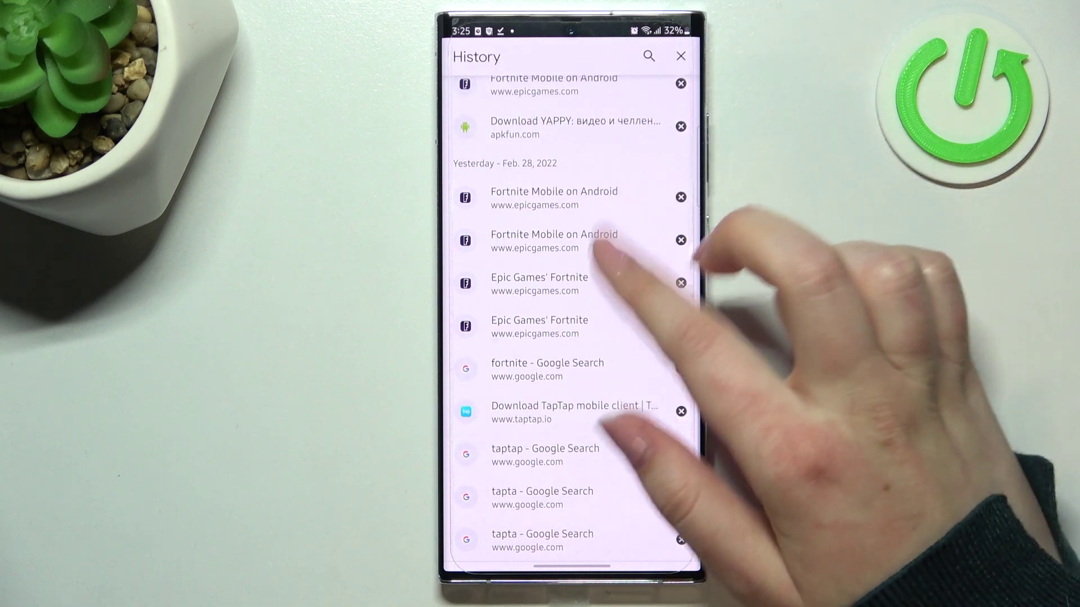
pyautogui.scroll(10, 574, 338)
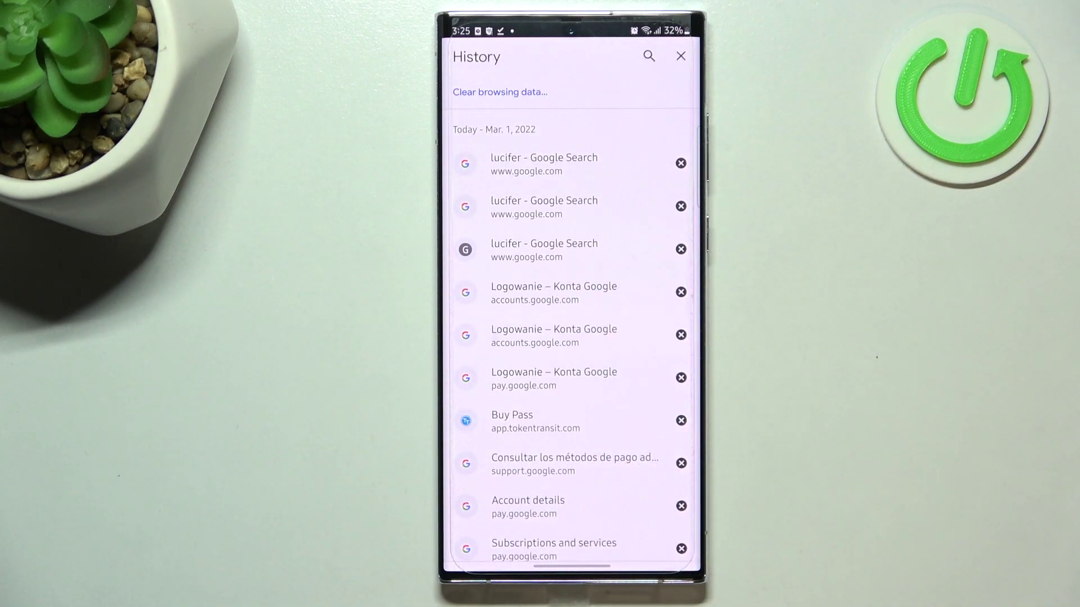
pyautogui.scroll(-10, 591, 405)
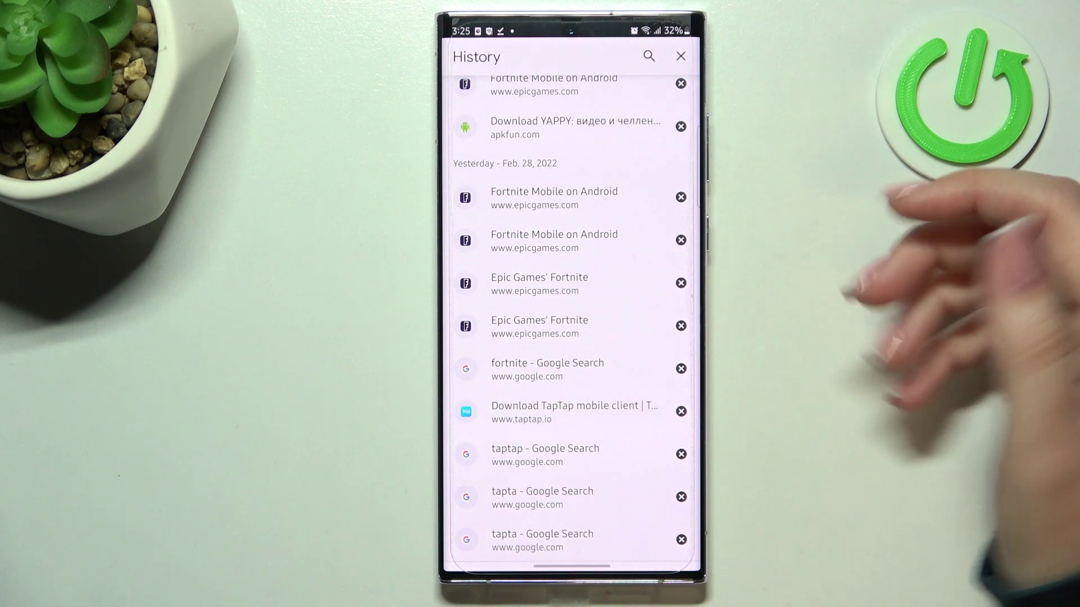
pyautogui.click(681, 283)
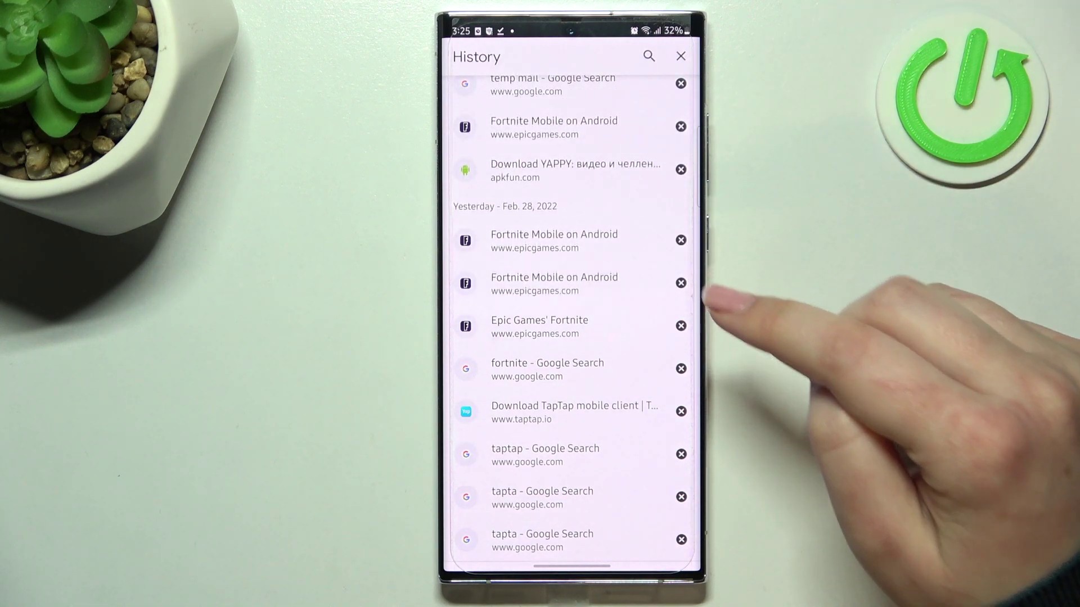
pyautogui.click(681, 282)
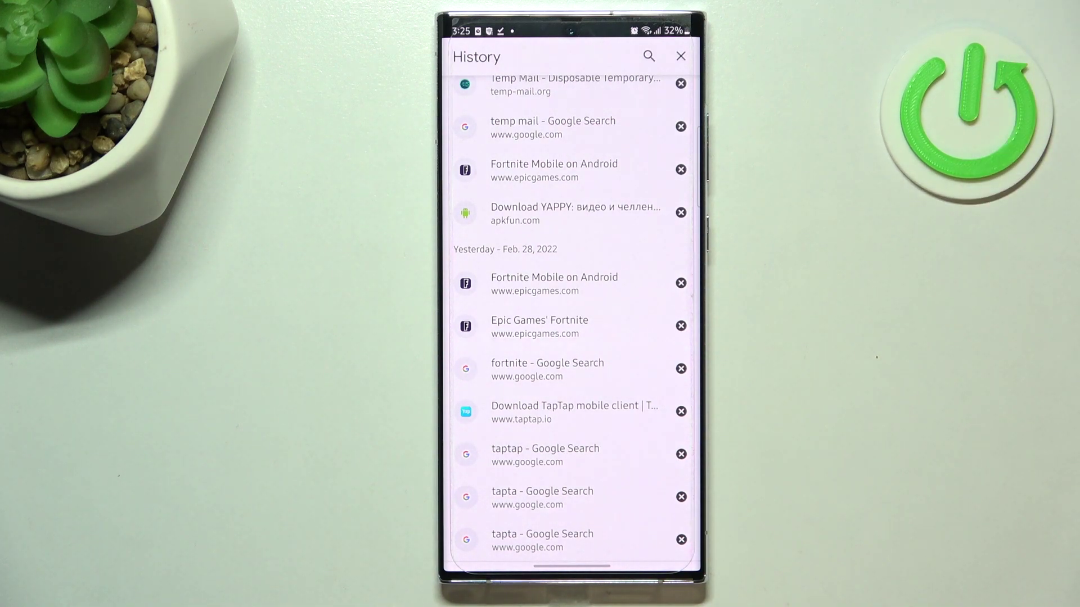
pyautogui.scroll(10, 591, 296)
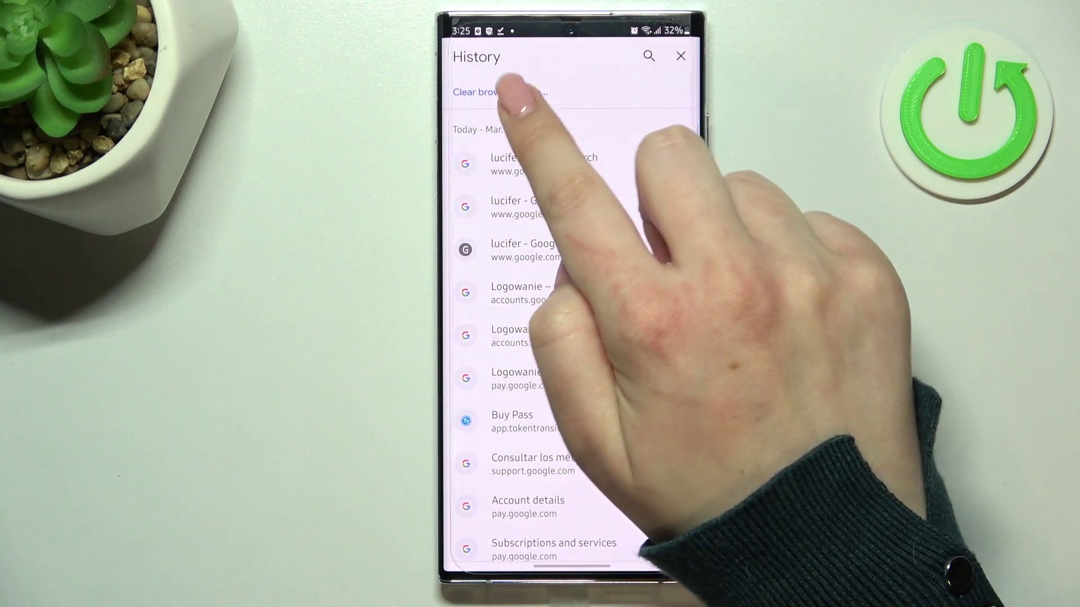
# Step: In Clear browsing data's Advanced tab, also tick Saved passwords, Auto-fill form data and Site settings
pyautogui.click(507, 92)
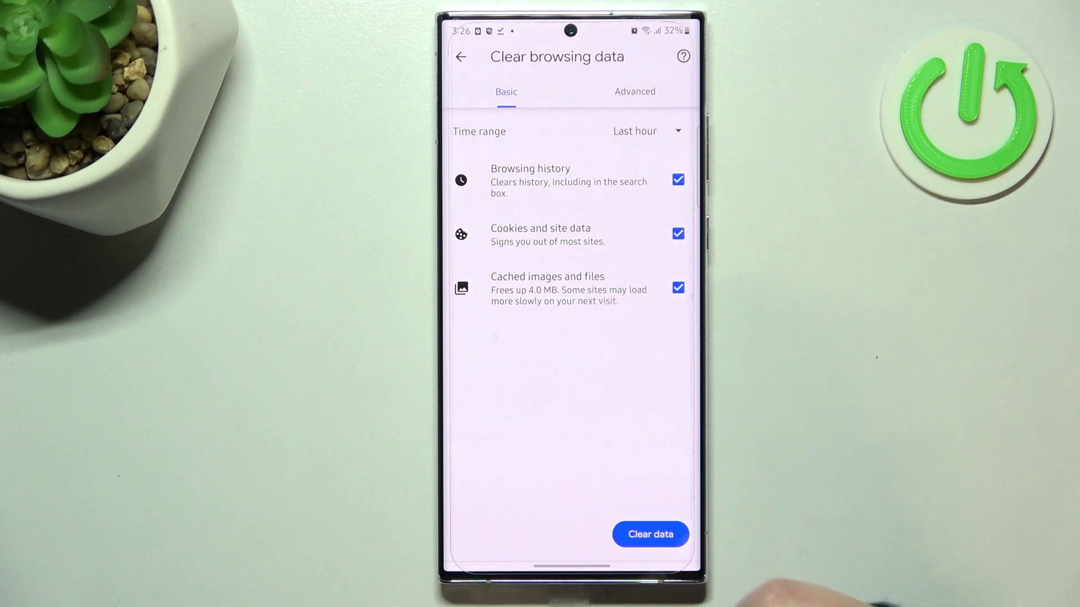
pyautogui.click(634, 91)
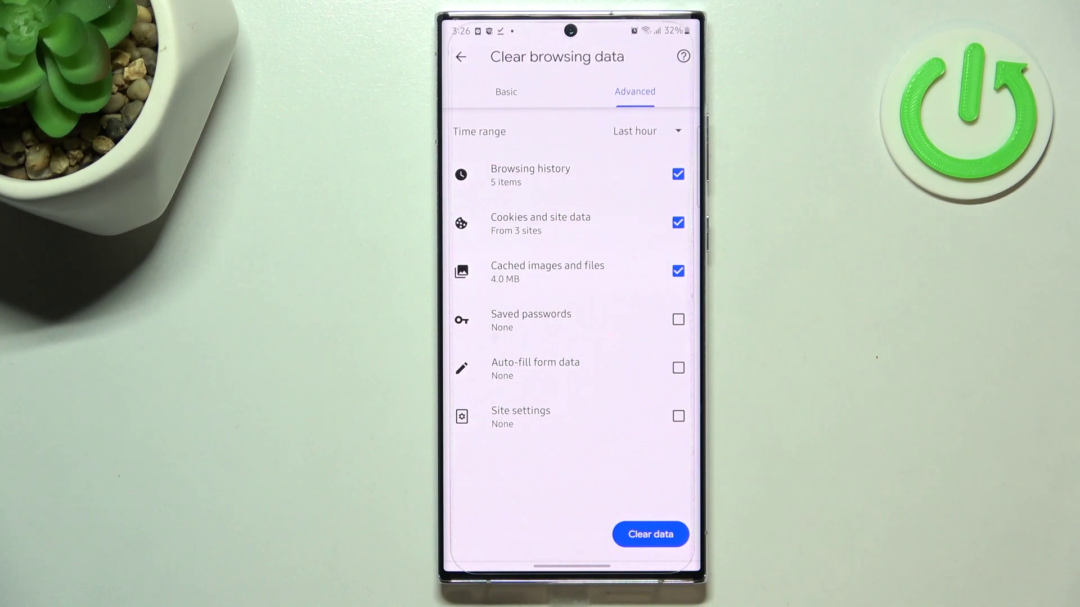
pyautogui.click(678, 319)
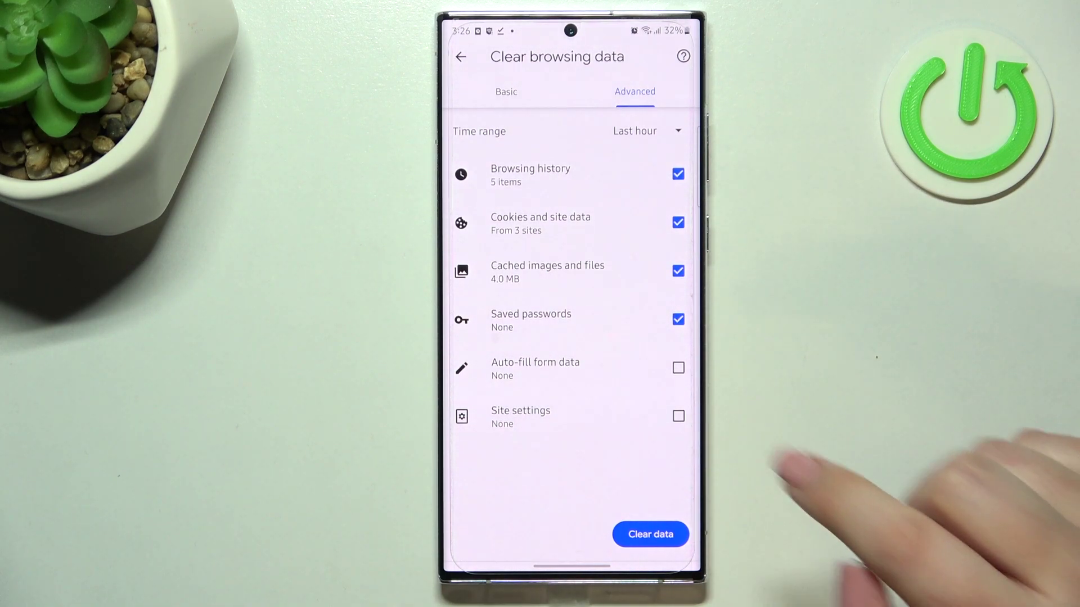
pyautogui.click(678, 368)
pyautogui.click(678, 416)
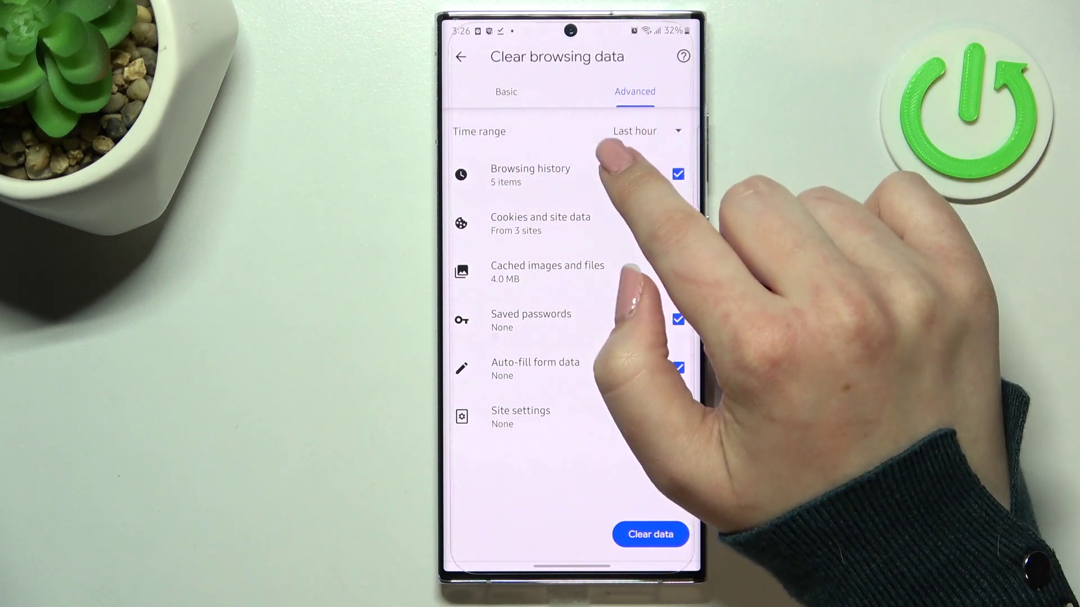
# Step: Clear all selected browsing data with the time range set to Last 4 weeks
pyautogui.click(641, 130)
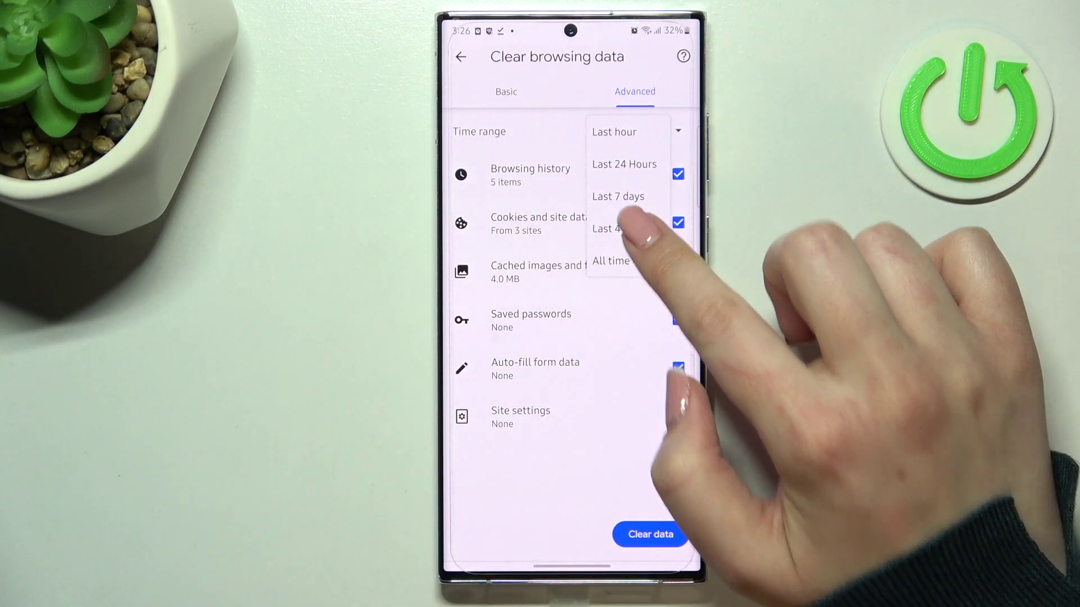
pyautogui.click(616, 229)
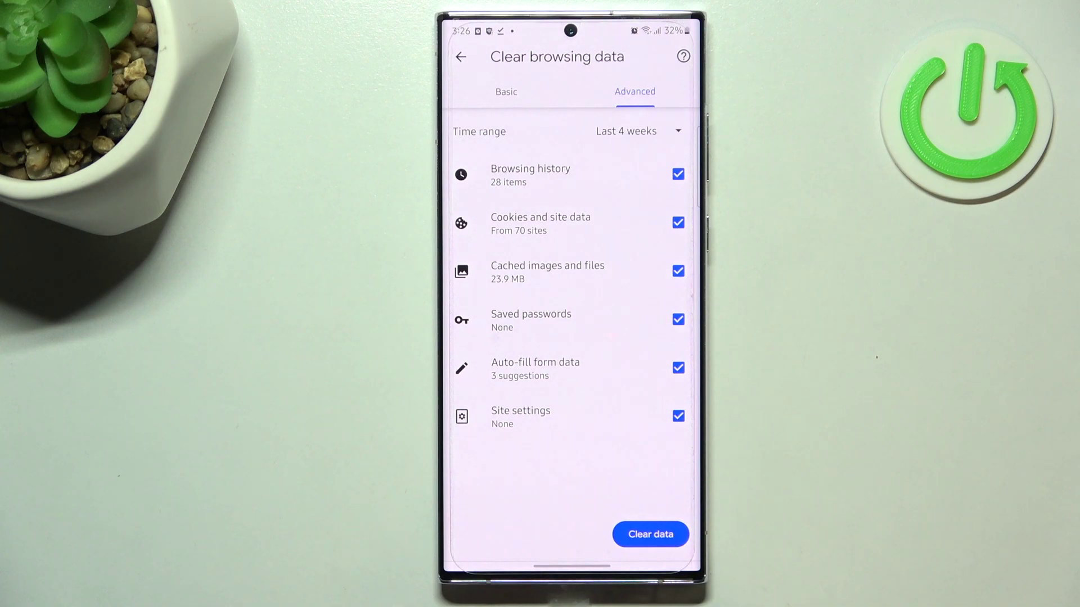
pyautogui.click(651, 535)
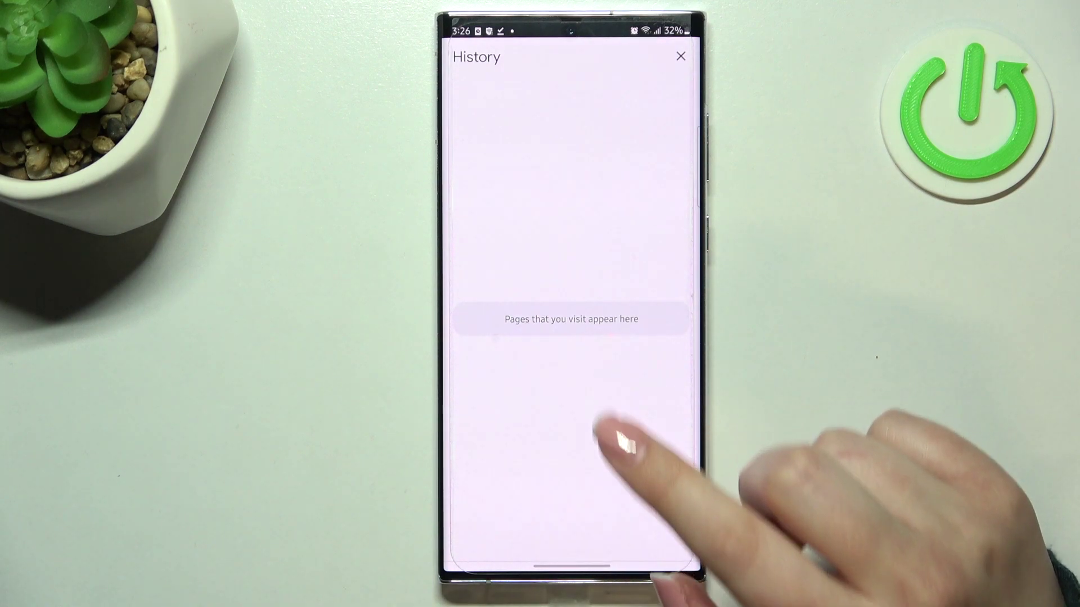
# Step: Swipe up from the bottom edge to leave Chrome for the home screen
pyautogui.moveTo(574, 564); pyautogui.dragTo(573, 379)
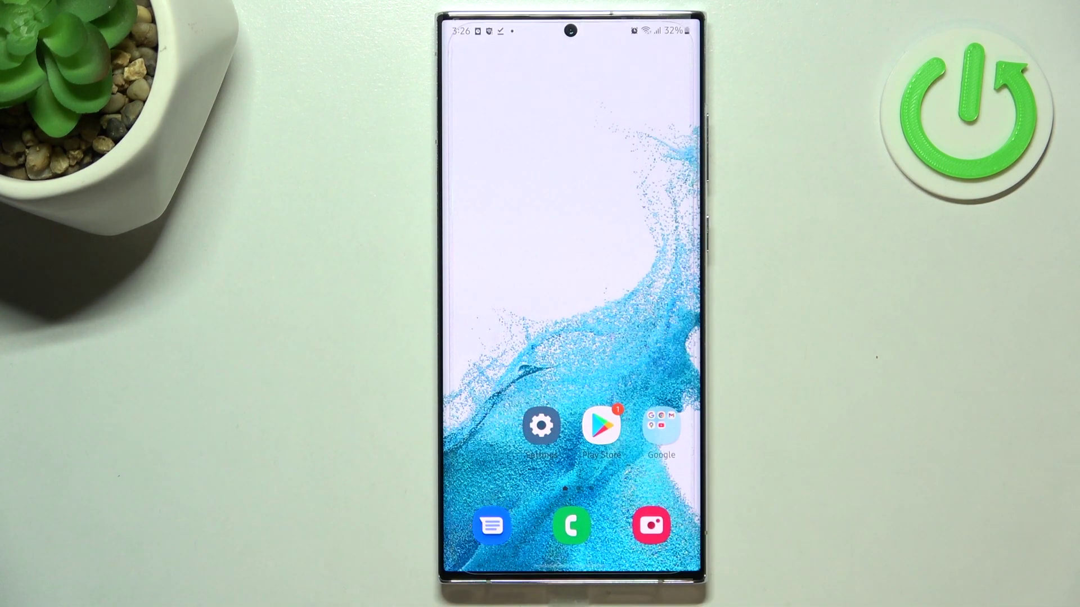